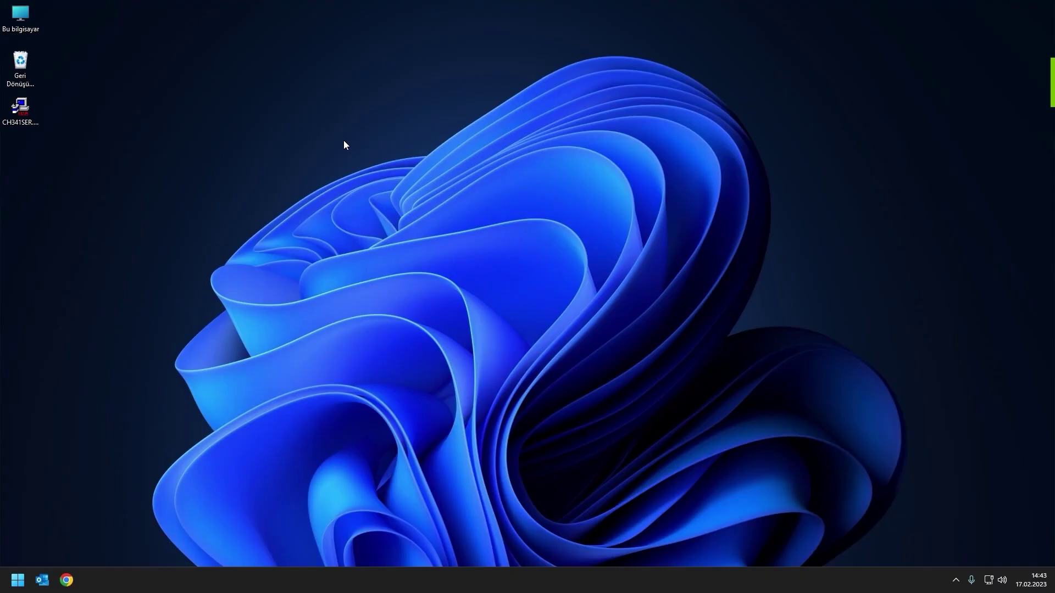
Step: Open the Windows Start search to look for Device Manager
key("super")
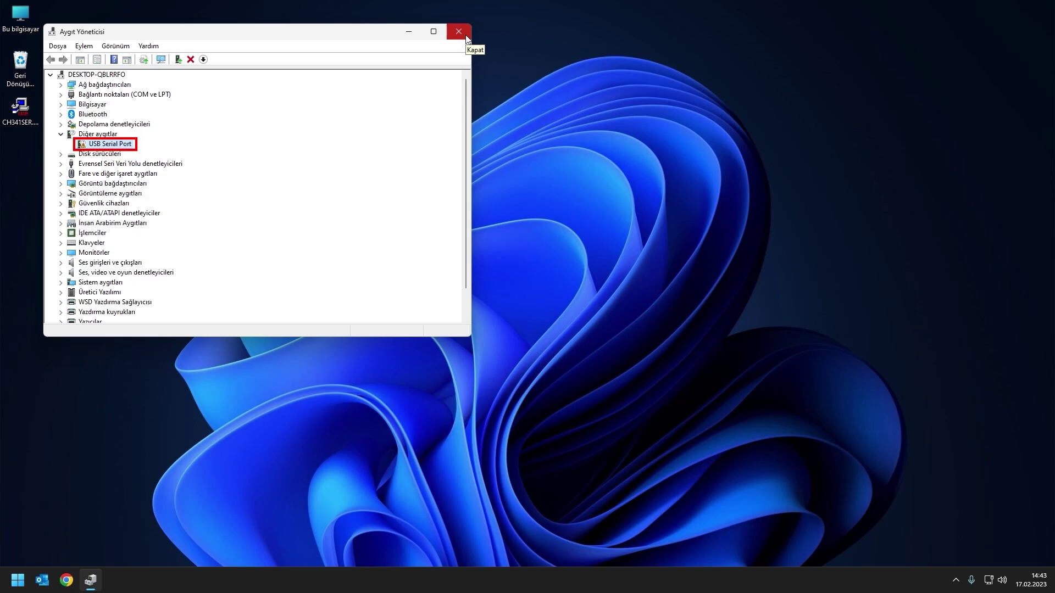
Step: Install the CH341SER.INF USB-serial driver with the CH341SER installer, then close it
left_click(459, 32)
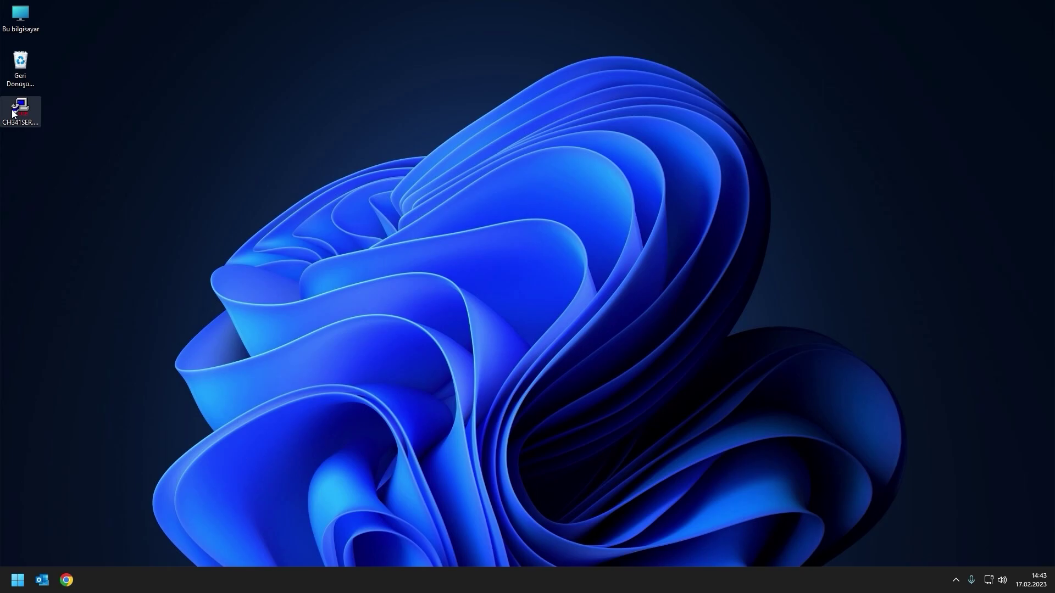
double_click(16, 114)
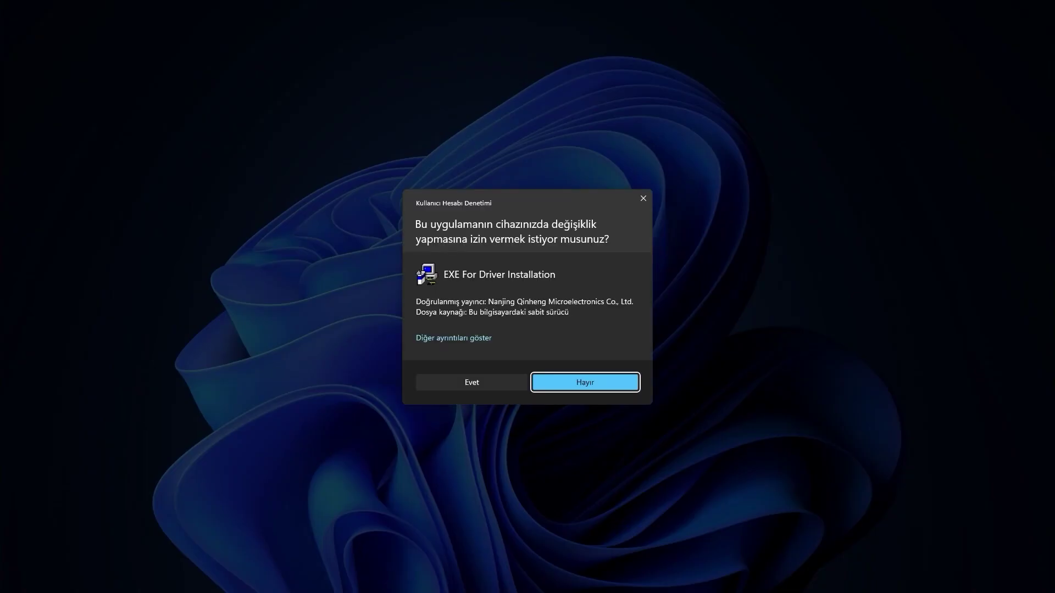
left_click(499, 384)
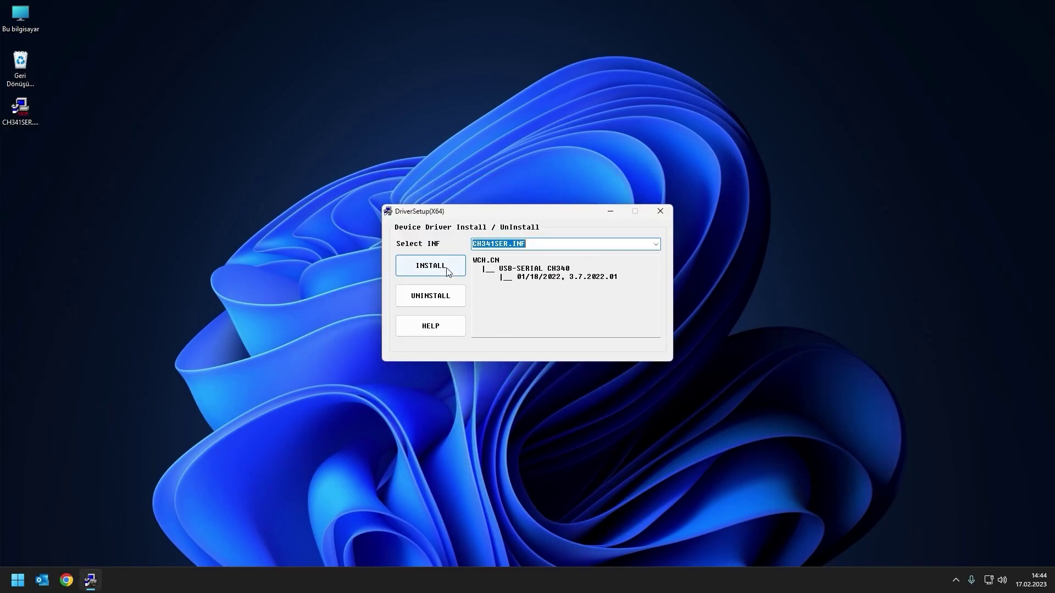
left_click(447, 269)
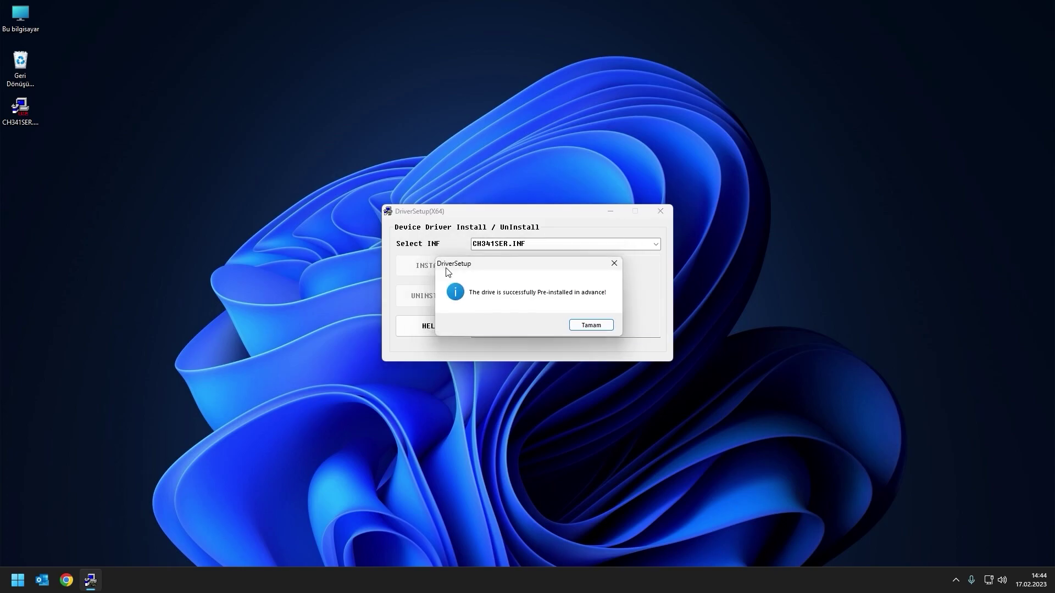
left_click(610, 326)
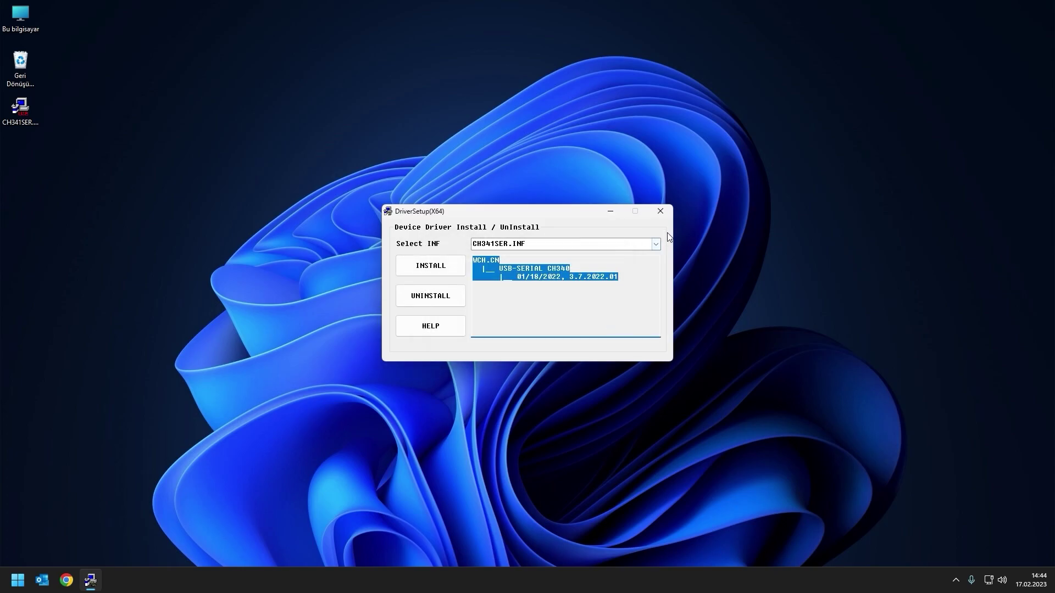
left_click(660, 211)
Step: Find Device Manager with the 'aygıt' search and confirm USB Serial Port (COM5) under Ports
key("super")
type("ay")
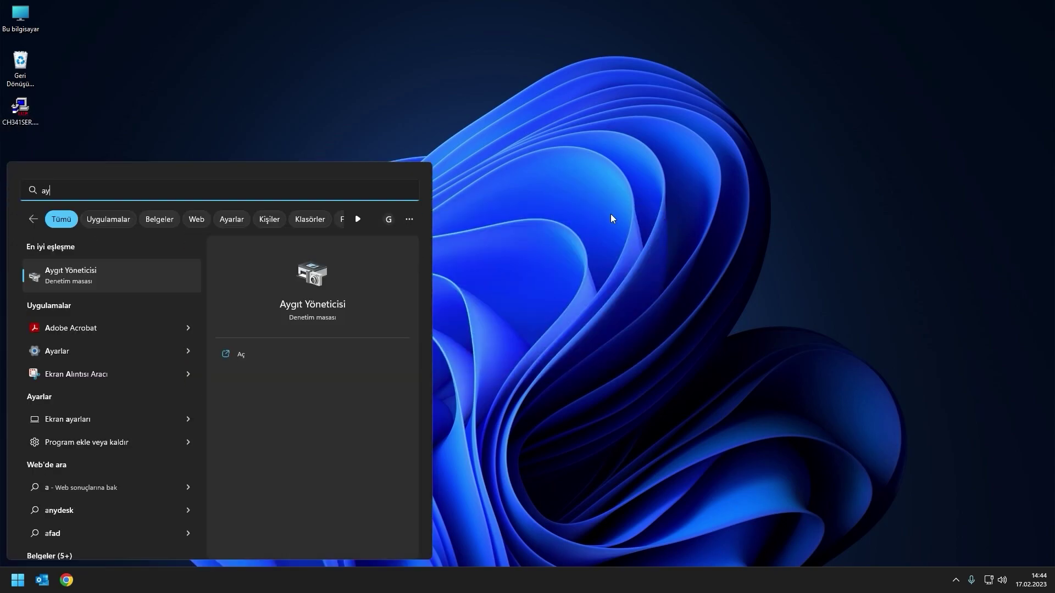
type("gıt")
key("Return")
left_click(61, 94)
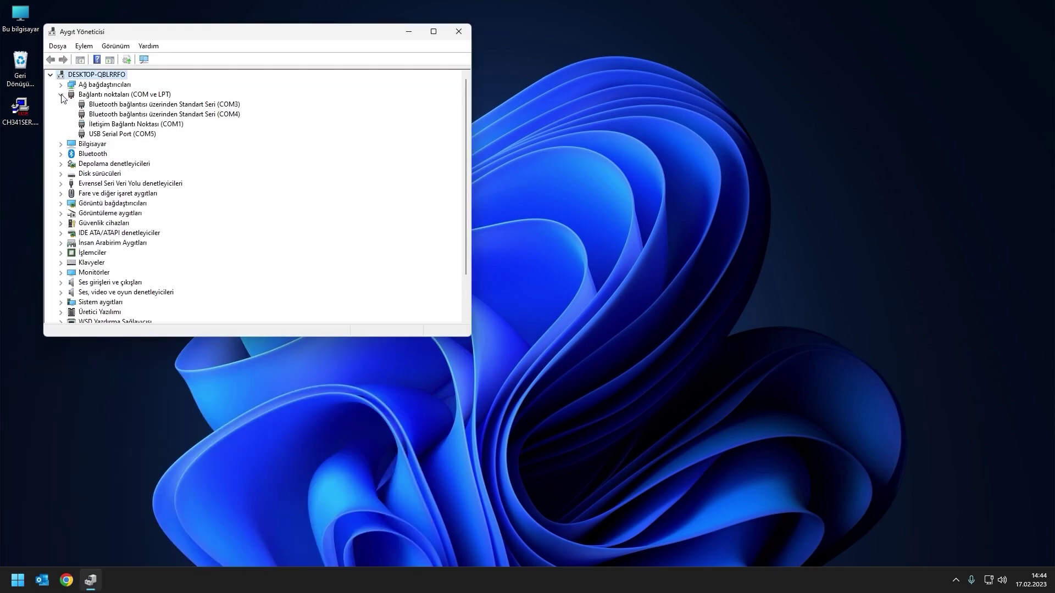
left_click(127, 134)
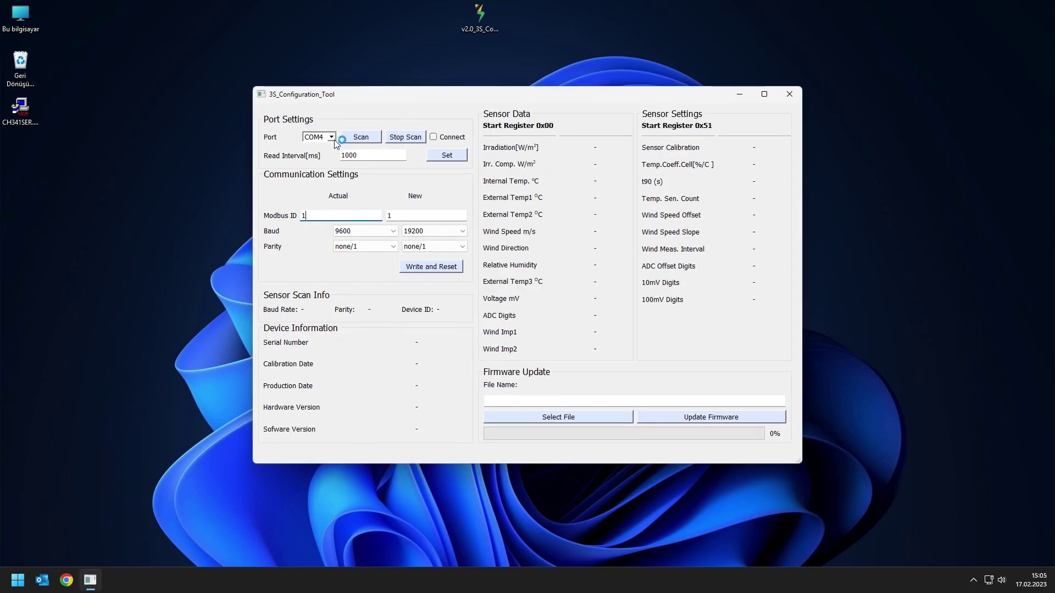
Step: Choose COM5 with current Modbus ID 1, 9600 baud and none/1 parity
left_click(332, 137)
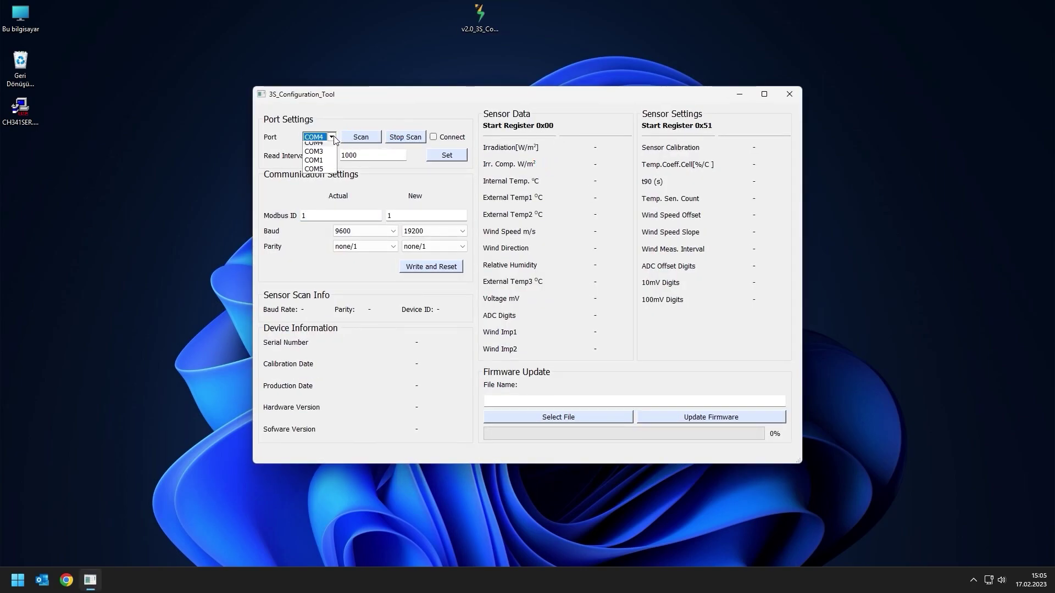
left_click(326, 174)
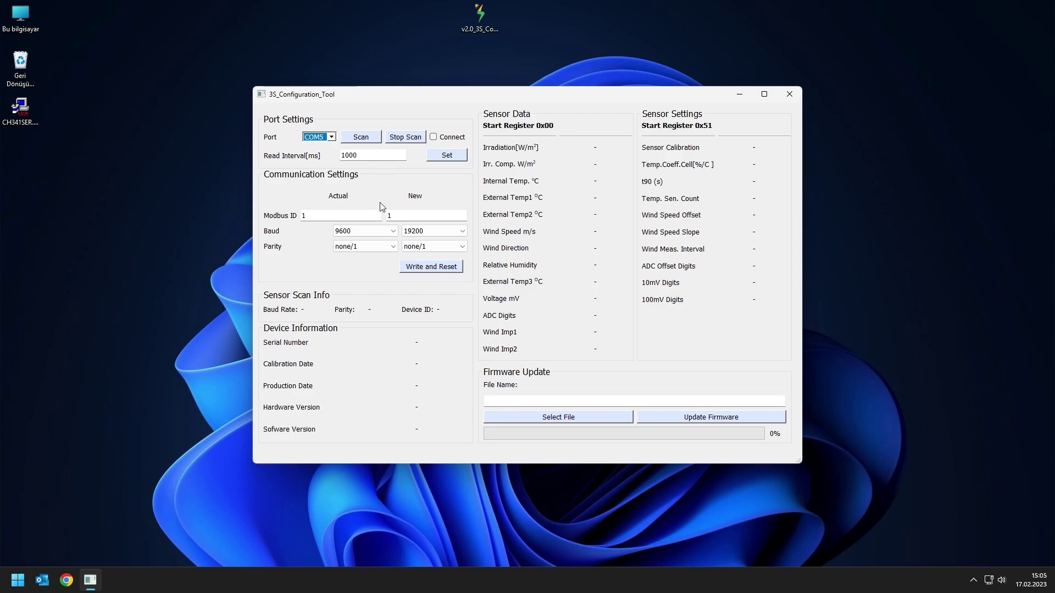
left_click(353, 214)
left_click(368, 230)
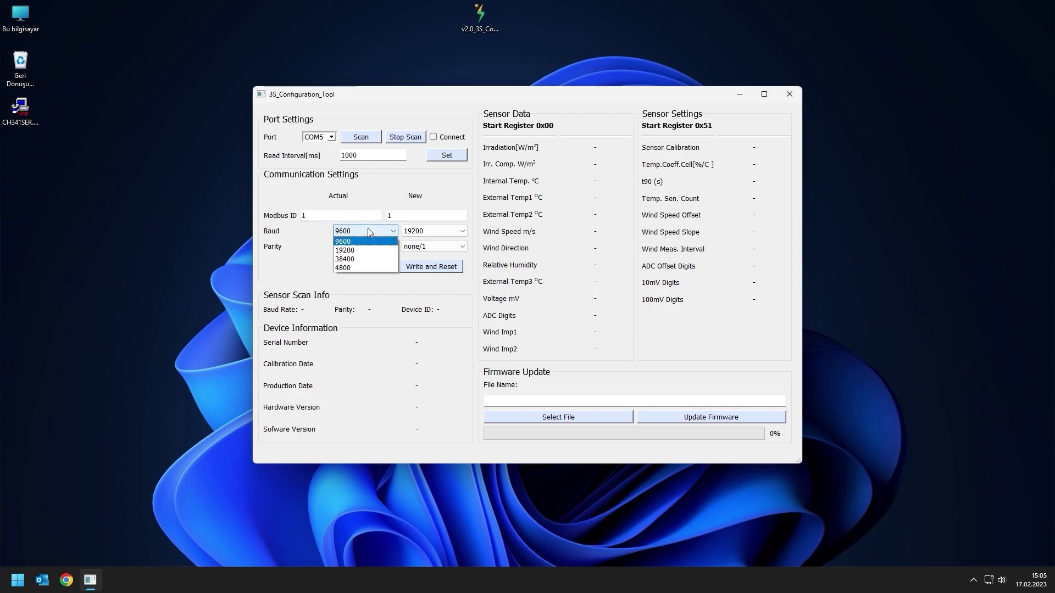
left_click(368, 241)
left_click(369, 246)
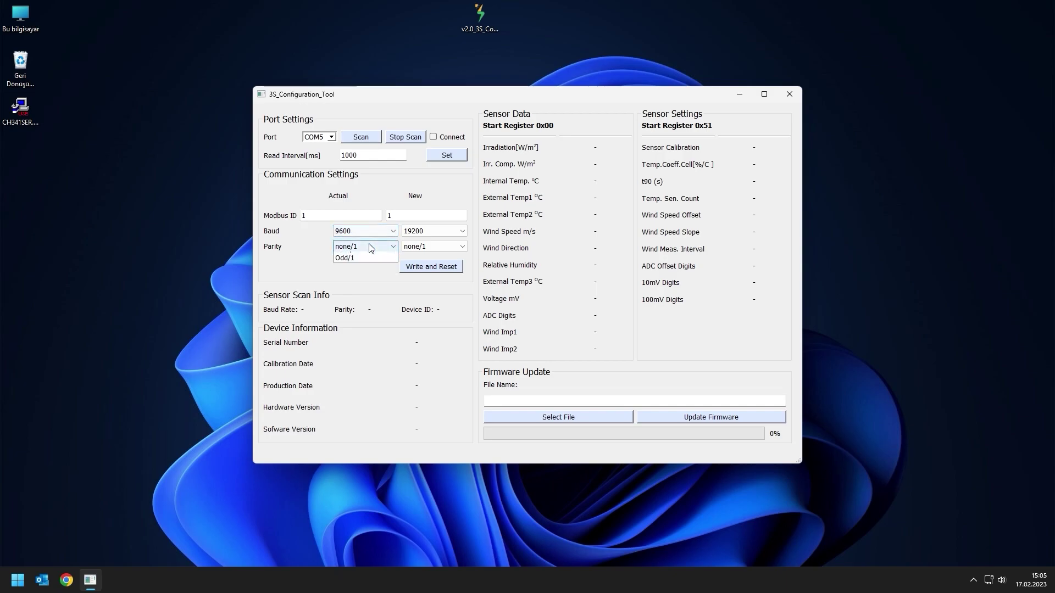
left_click(371, 257)
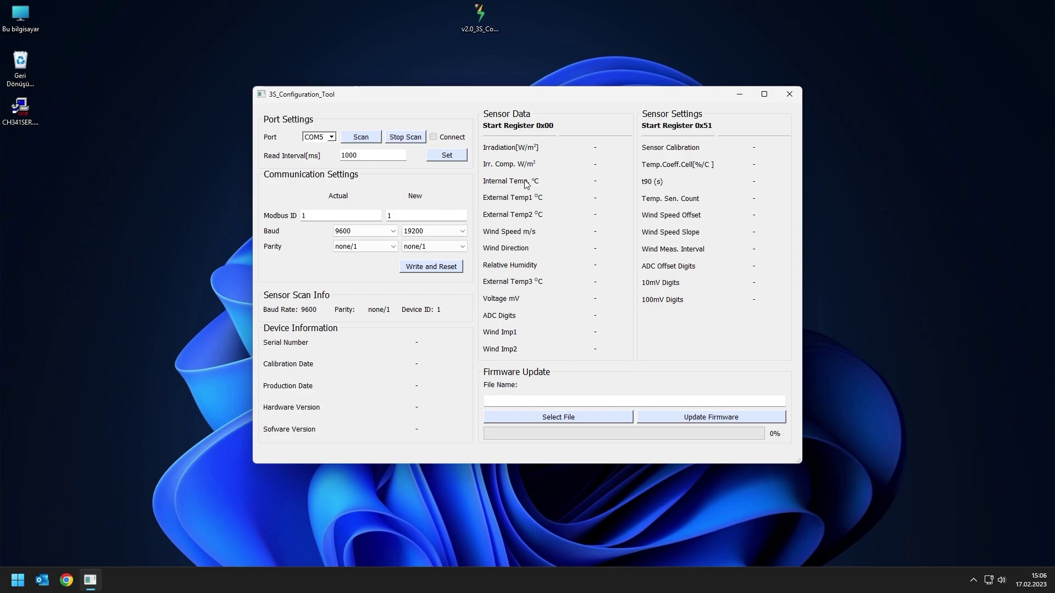
Step: Connect to the sensor, set new baud 9600 and new Modbus ID 5, and write it
key("space")
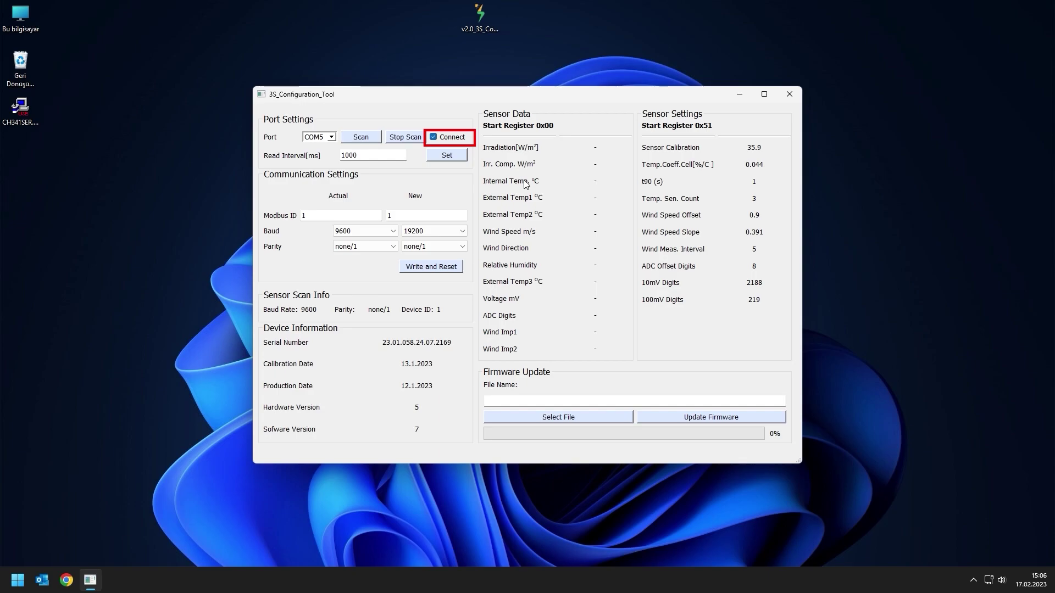
left_click(427, 233)
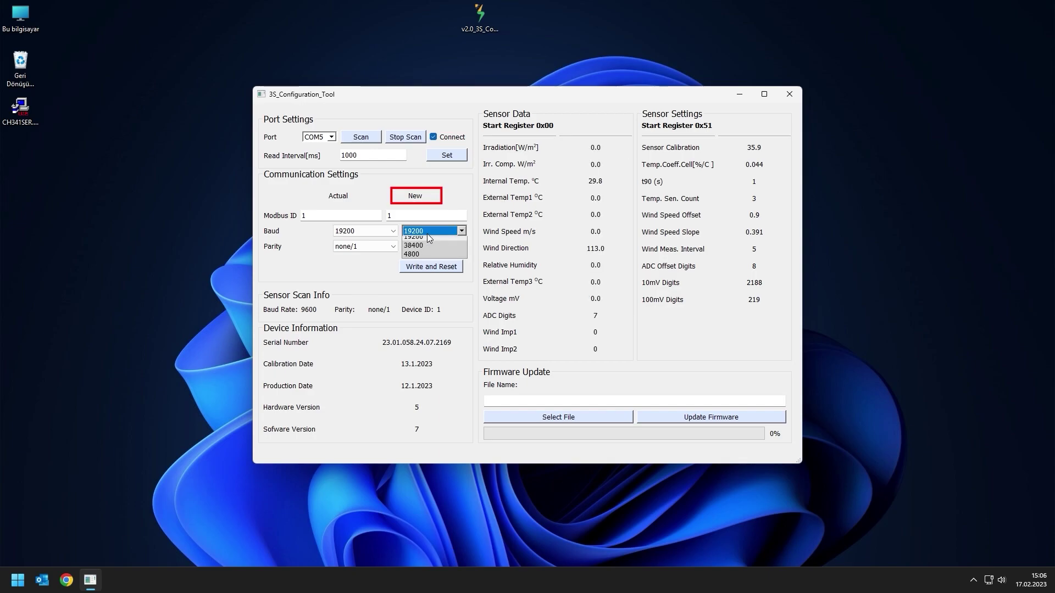
left_click(426, 242)
left_click(424, 226)
double_click(426, 216)
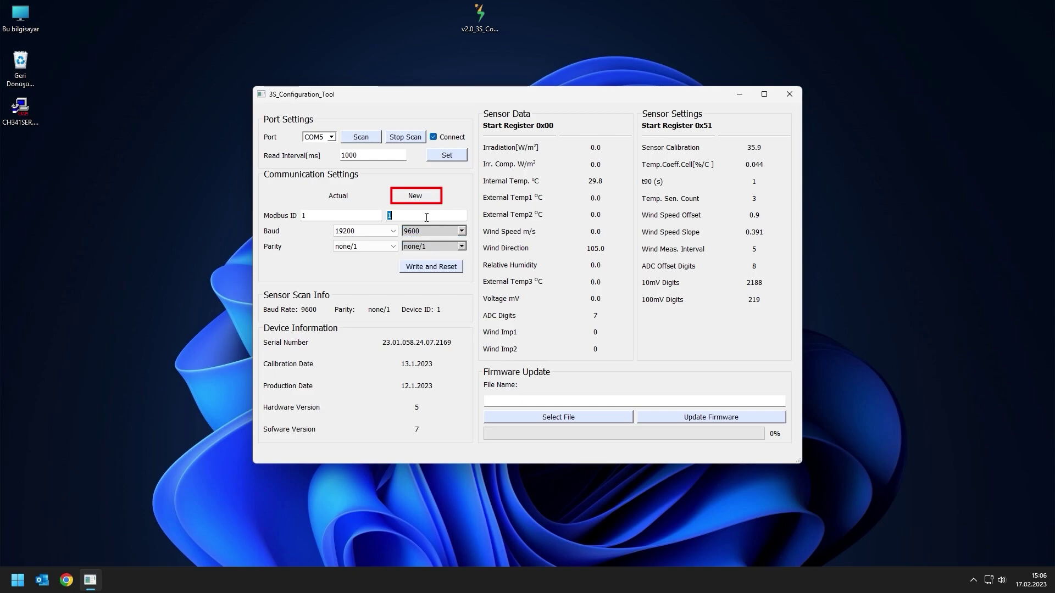
type("5")
left_click(440, 268)
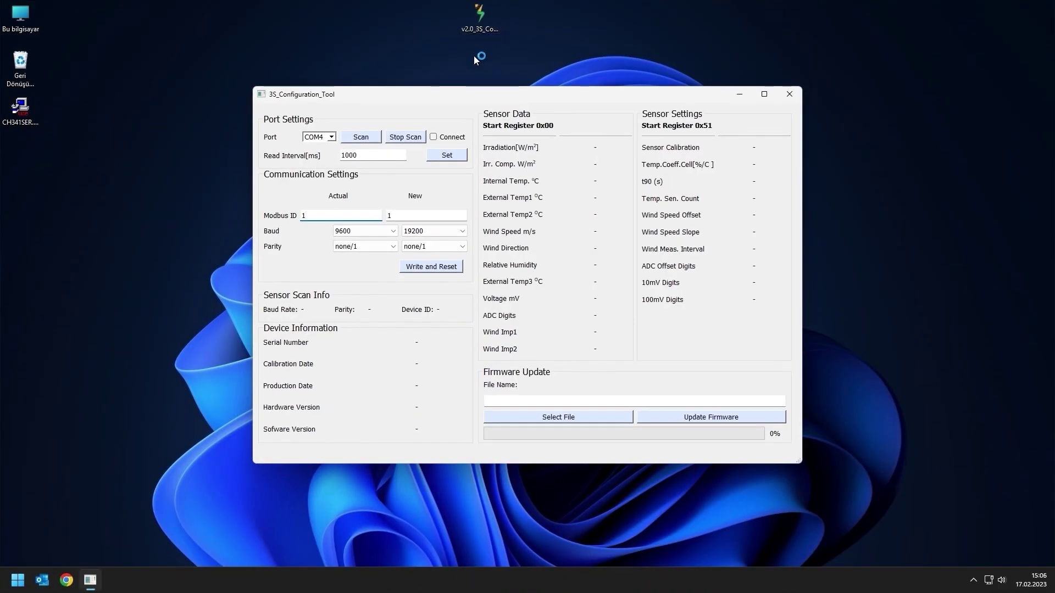
Step: Scan COM5 to find the sensor at 9600 baud, none/1 parity, ID 1
left_click(328, 139)
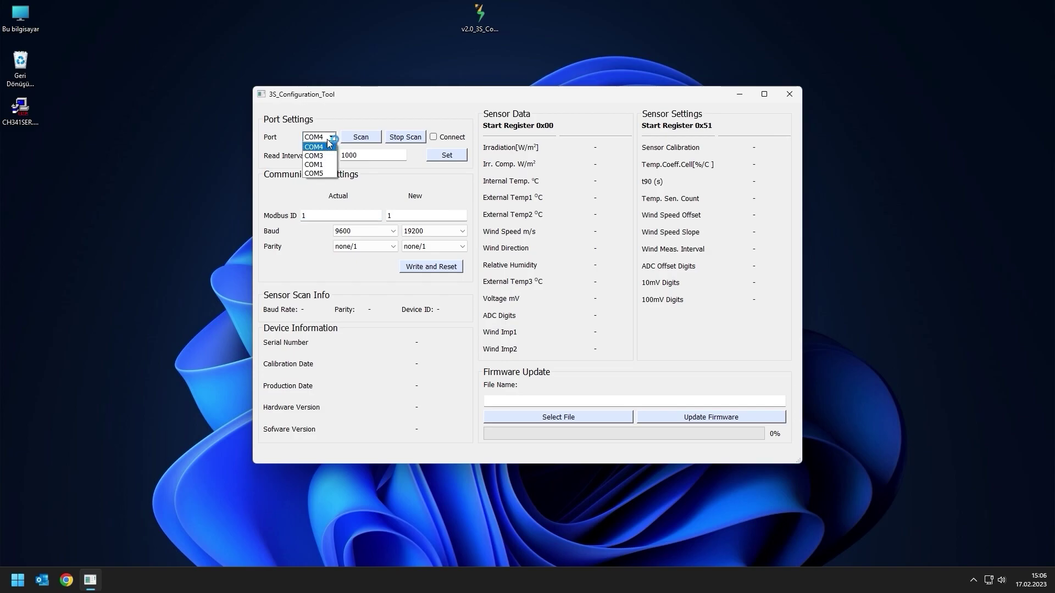
left_click(326, 174)
left_click(368, 138)
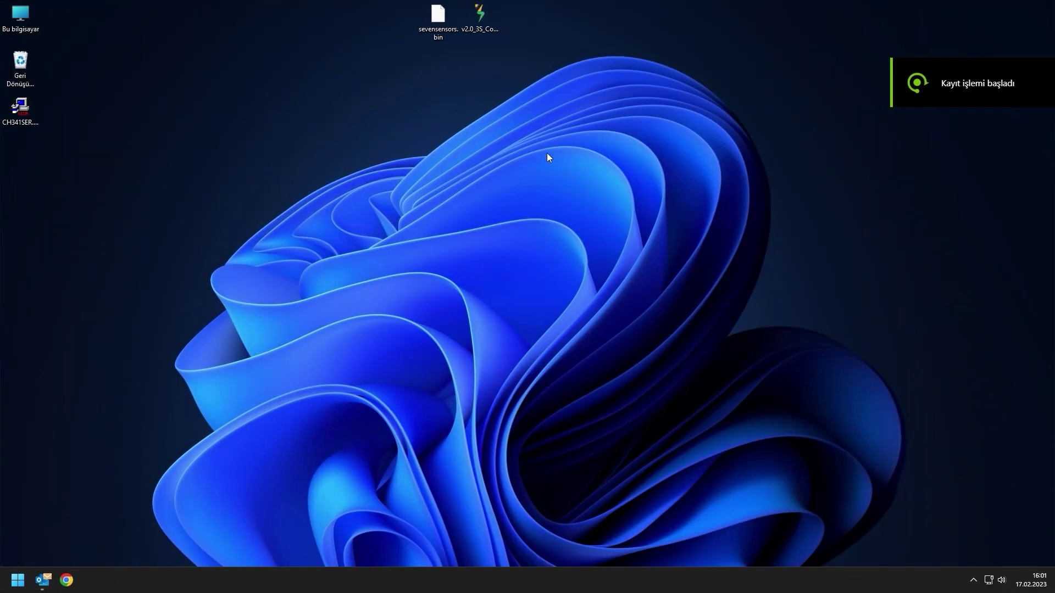
Step: Launch the 3S Configuration Tool and select COM5 as the port
double_click(469, 17)
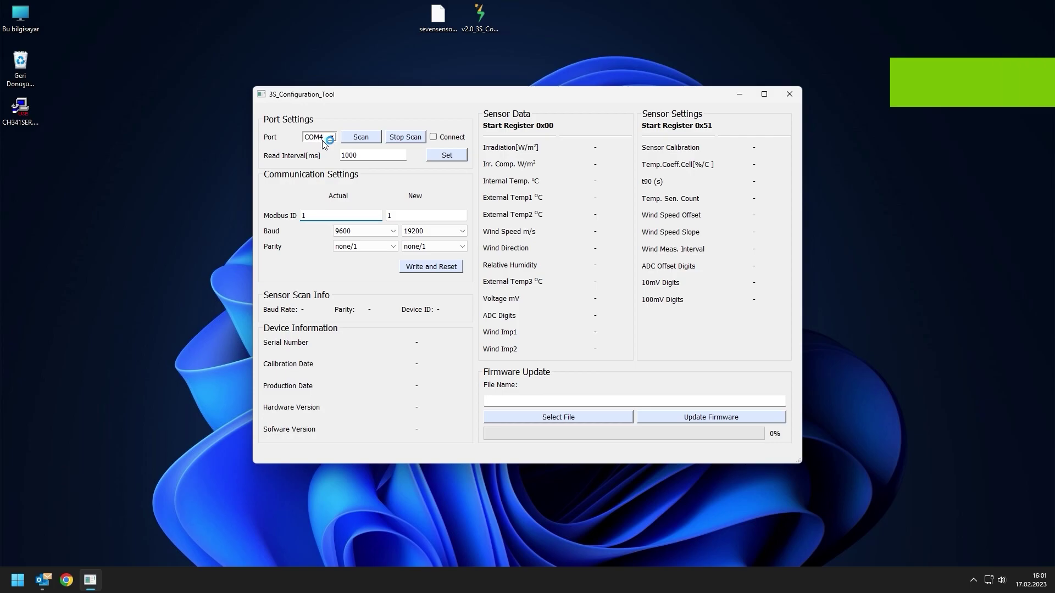
left_click(324, 141)
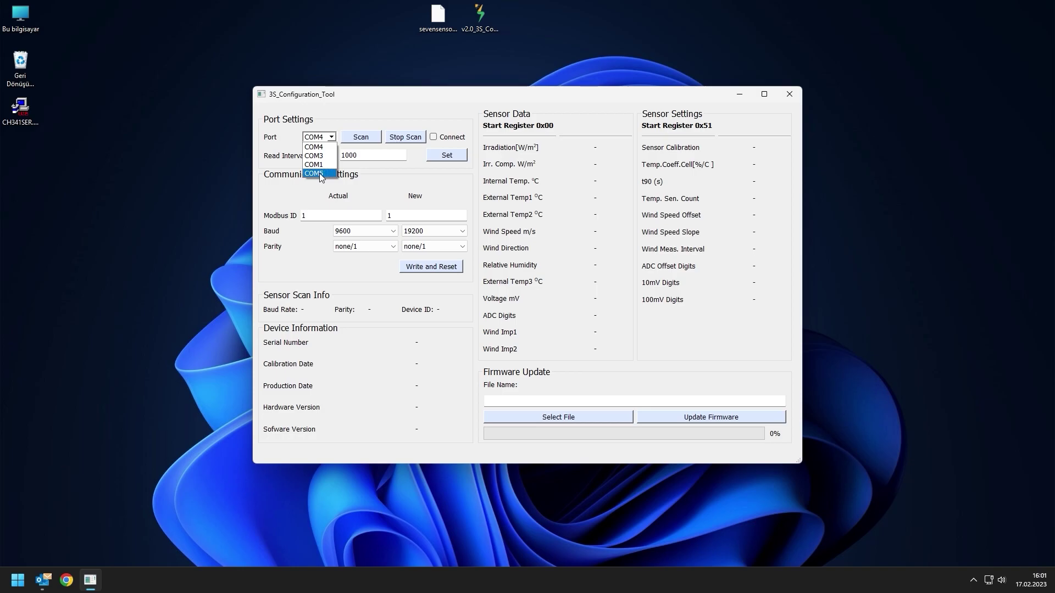
left_click(321, 174)
Step: Load sevensensors.bin from the Desktop as the firmware update file
left_click(589, 418)
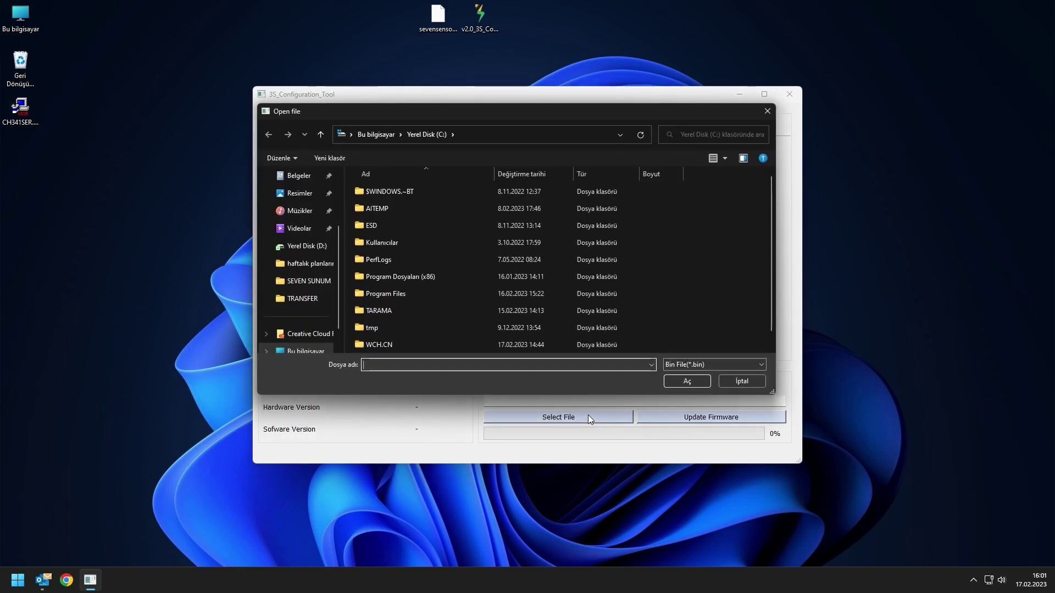
scroll(292, 208, "up", 1)
scroll(291, 209, "up", 3)
left_click(292, 210)
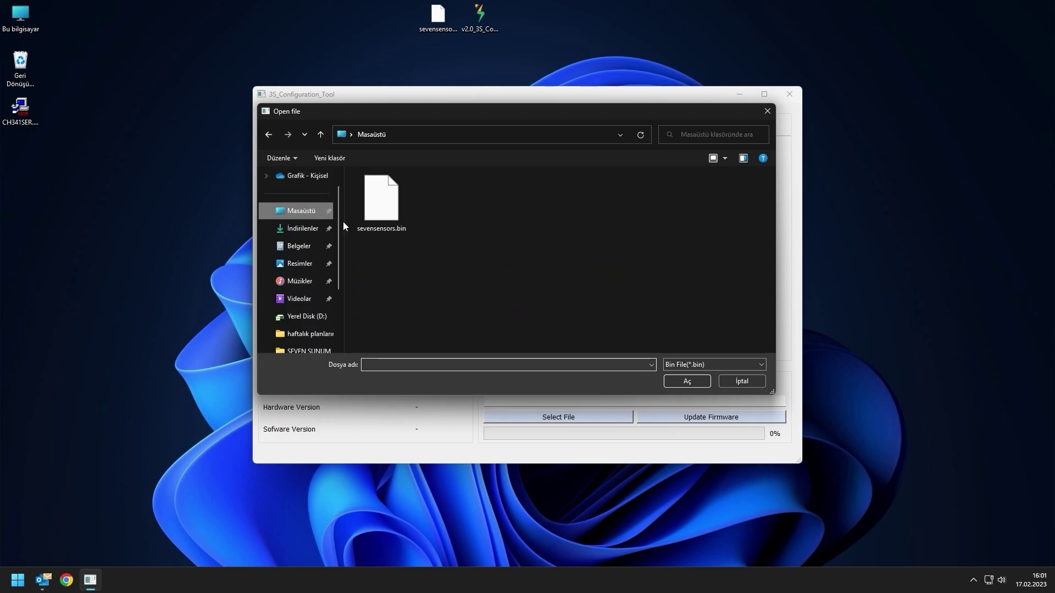
double_click(402, 219)
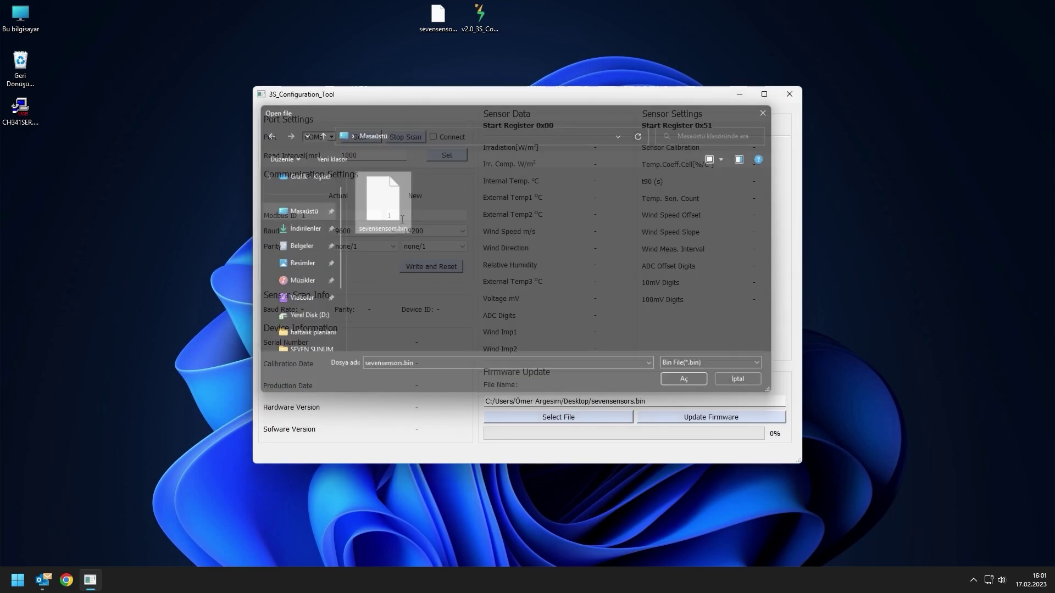